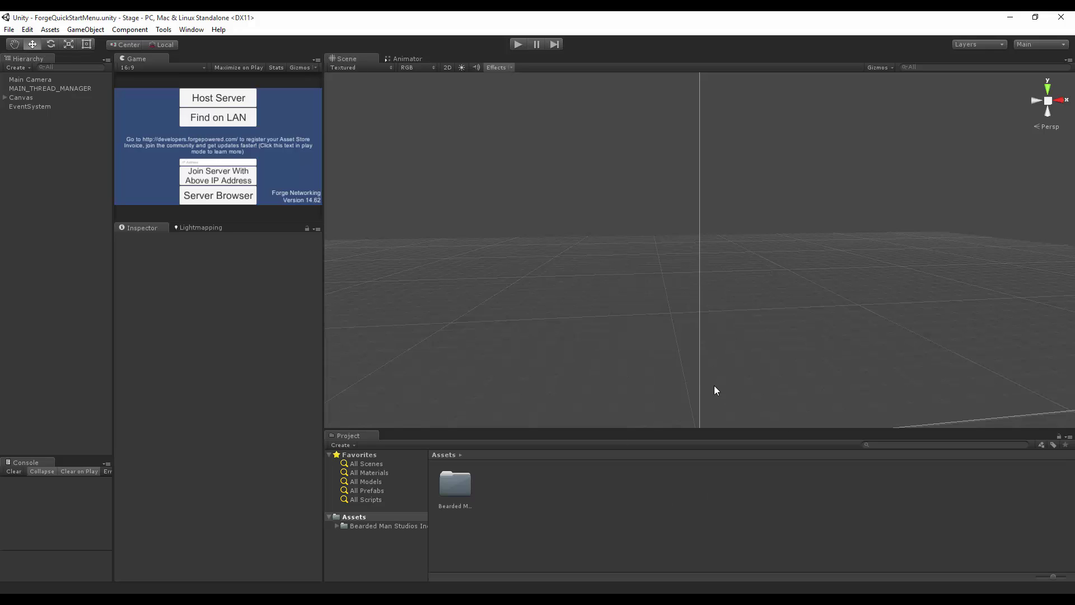
Replace the Forge quick-start menu with a new untitled scene holding only the main camera.
key("ctrl+n")
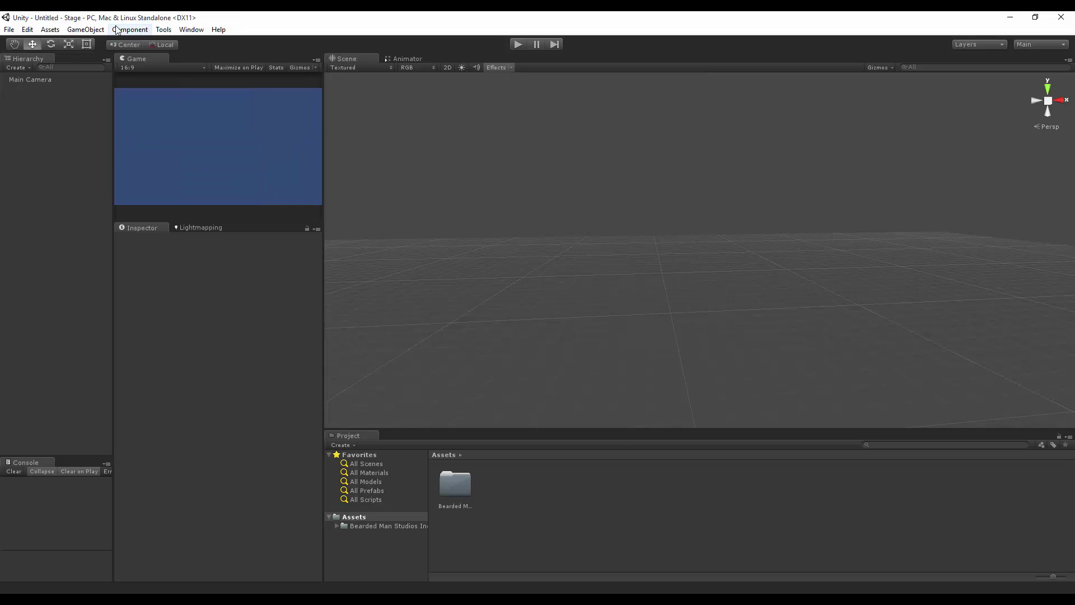
Add a sphere and a cube, drag the cube below the sphere, and select both.
left_click(84, 30)
mouse_move(98, 67)
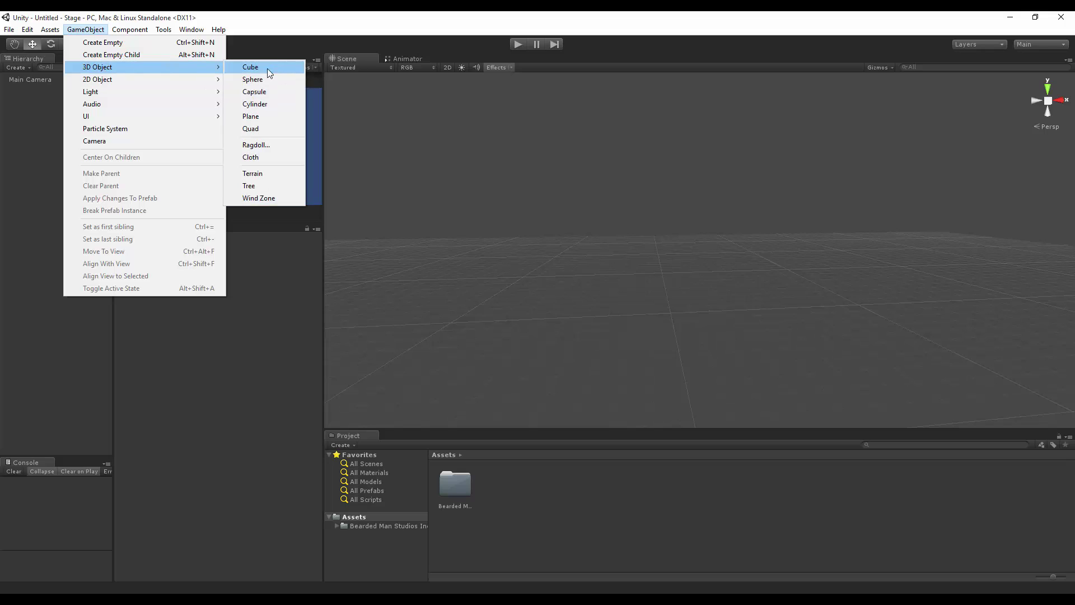
left_click(268, 82)
left_click(85, 29)
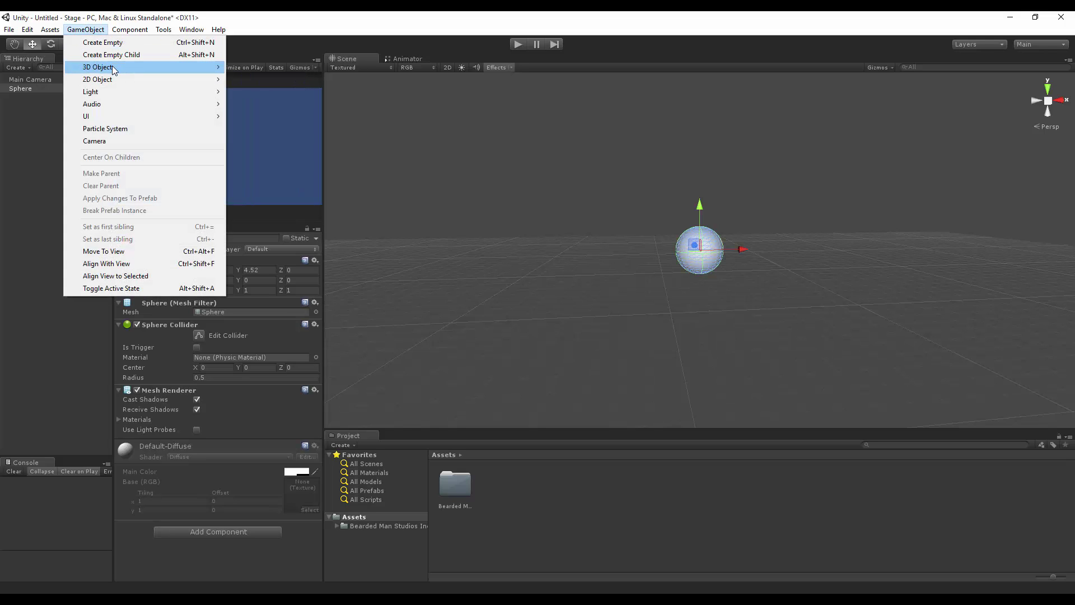
left_click(250, 67)
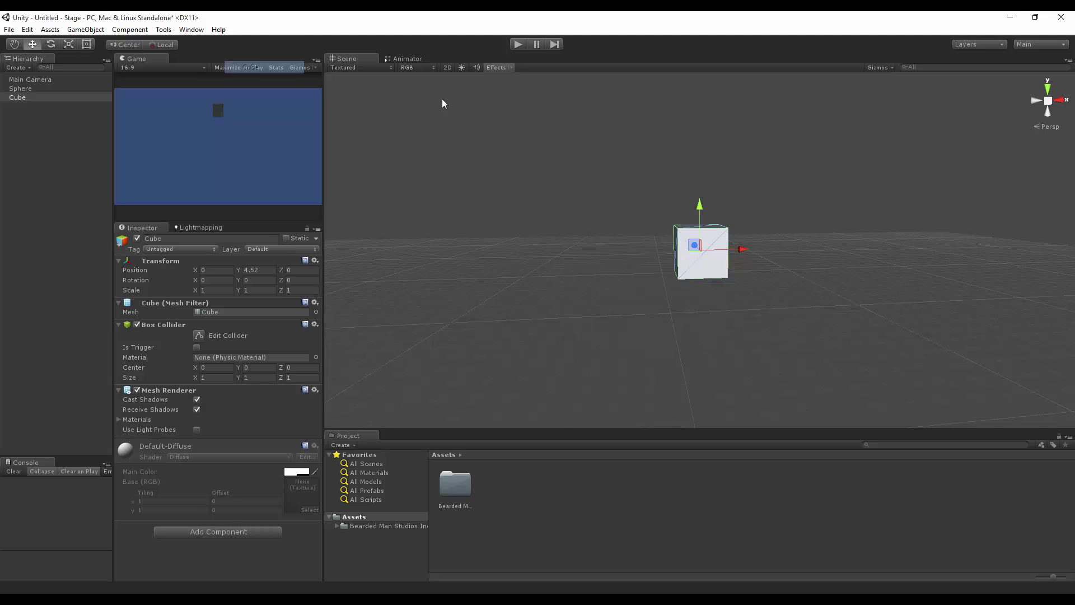
left_click_drag(699, 206, 709, 263)
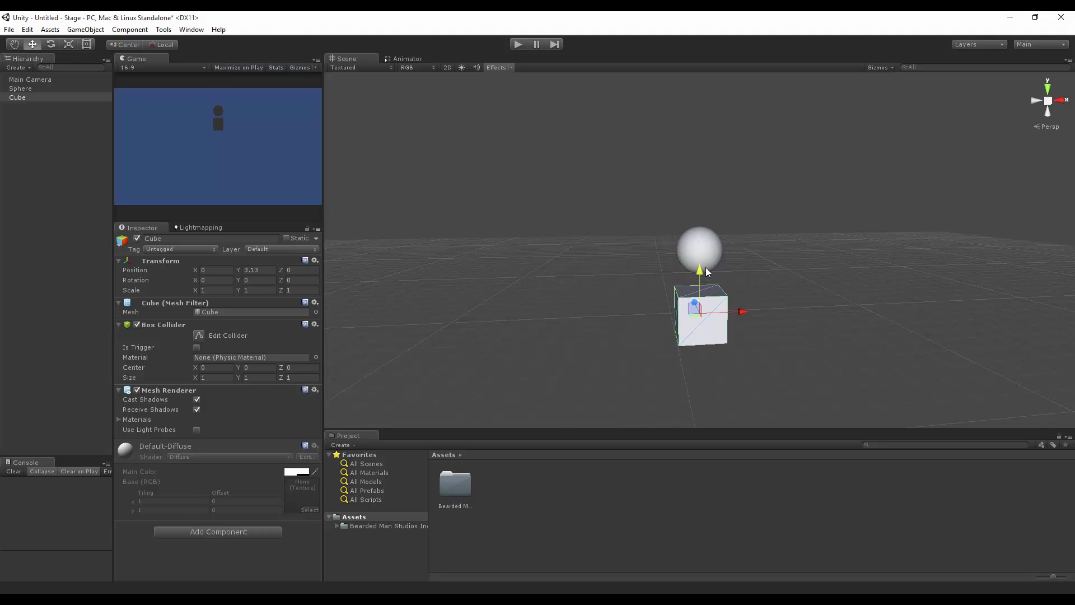
left_click_drag(591, 177, 790, 382)
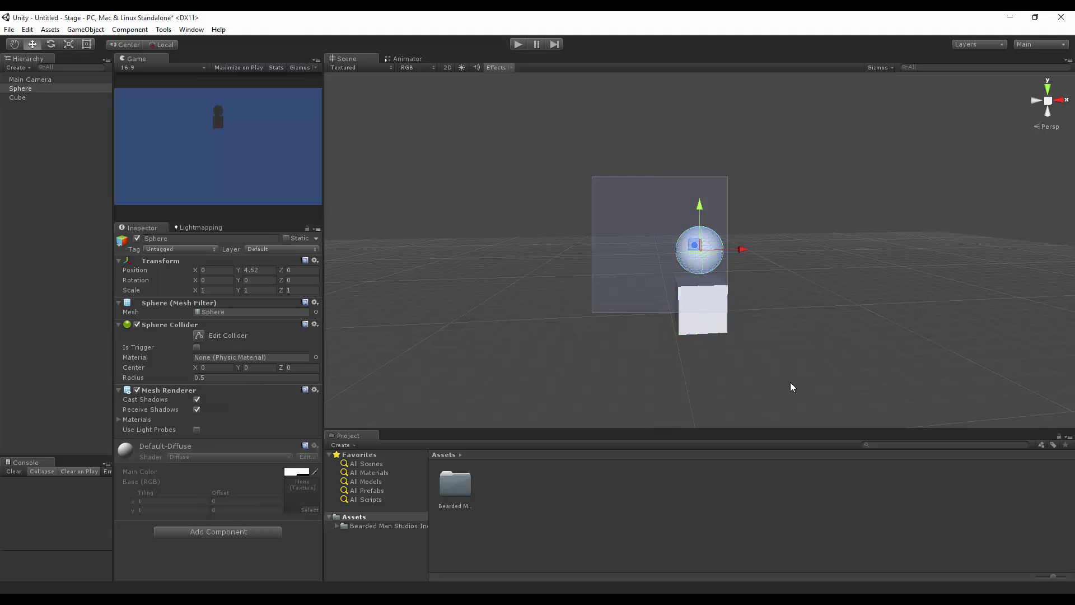
Give both objects a Networked Mono Behavior and give the sphere a Rigidbody.
left_click(234, 491)
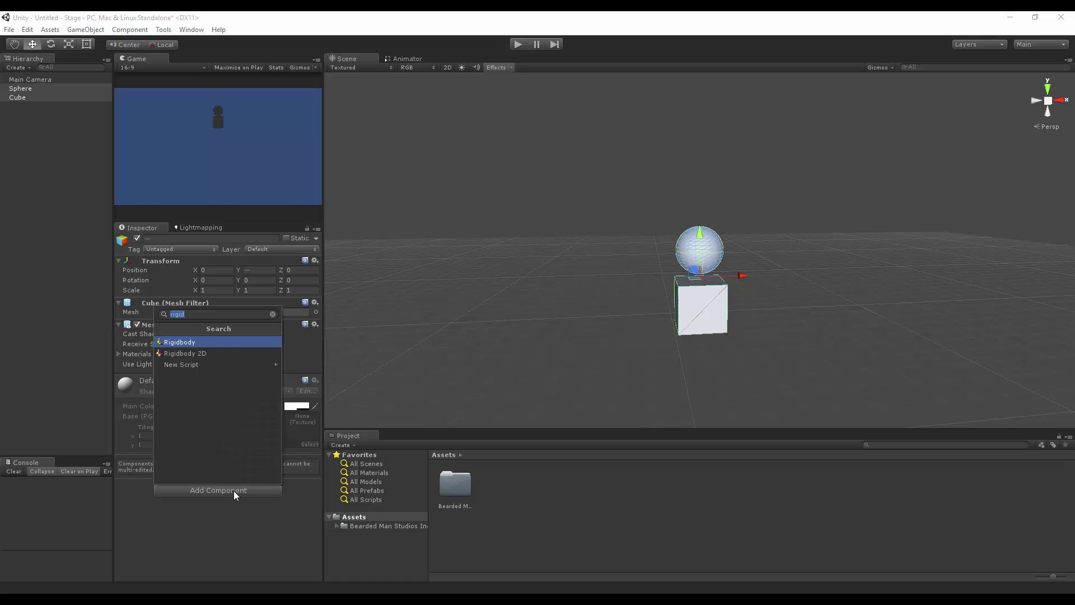
type("networked")
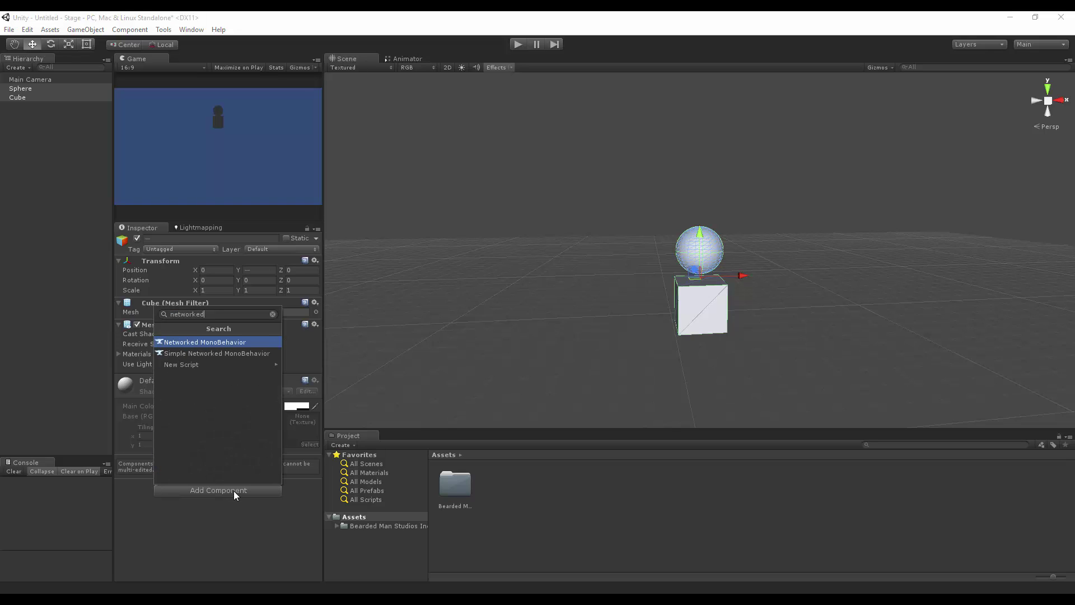
key("Return")
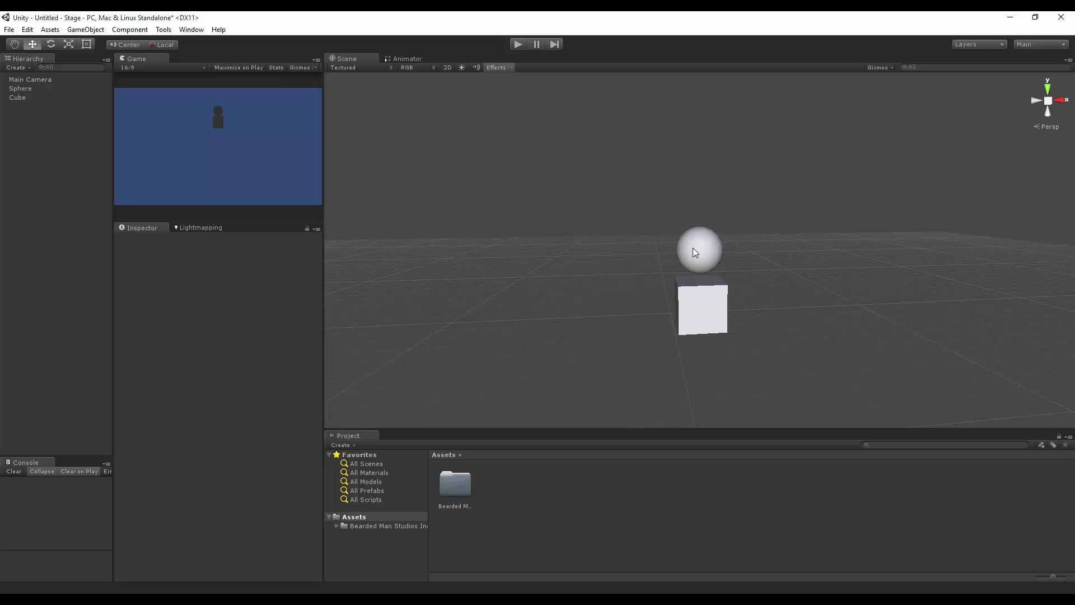
left_click(693, 250)
scroll(186, 542, "down", 2)
left_click(191, 570)
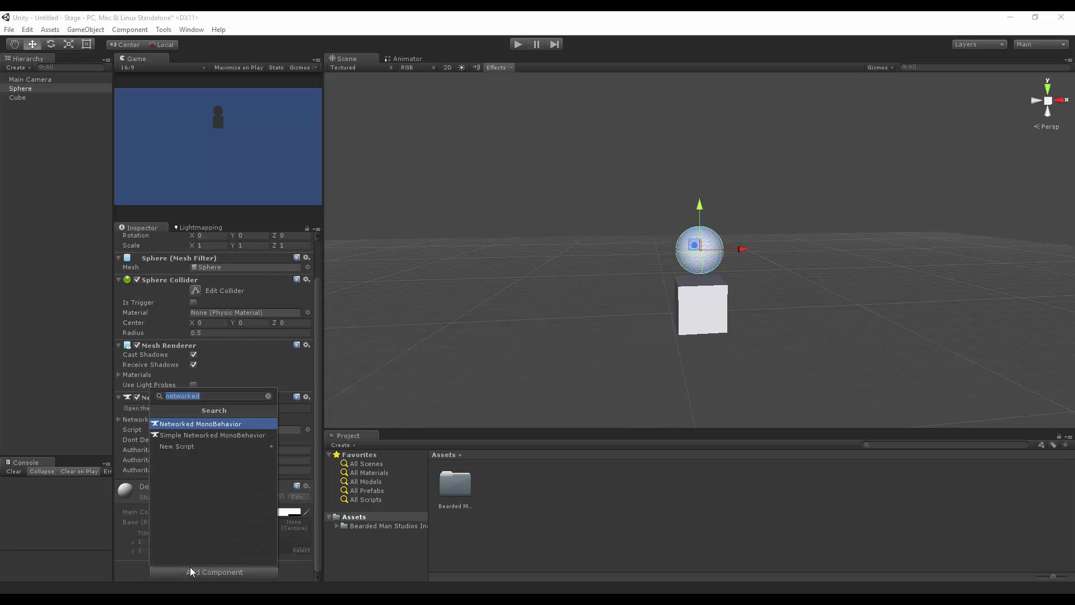
type("rigid")
key("Return")
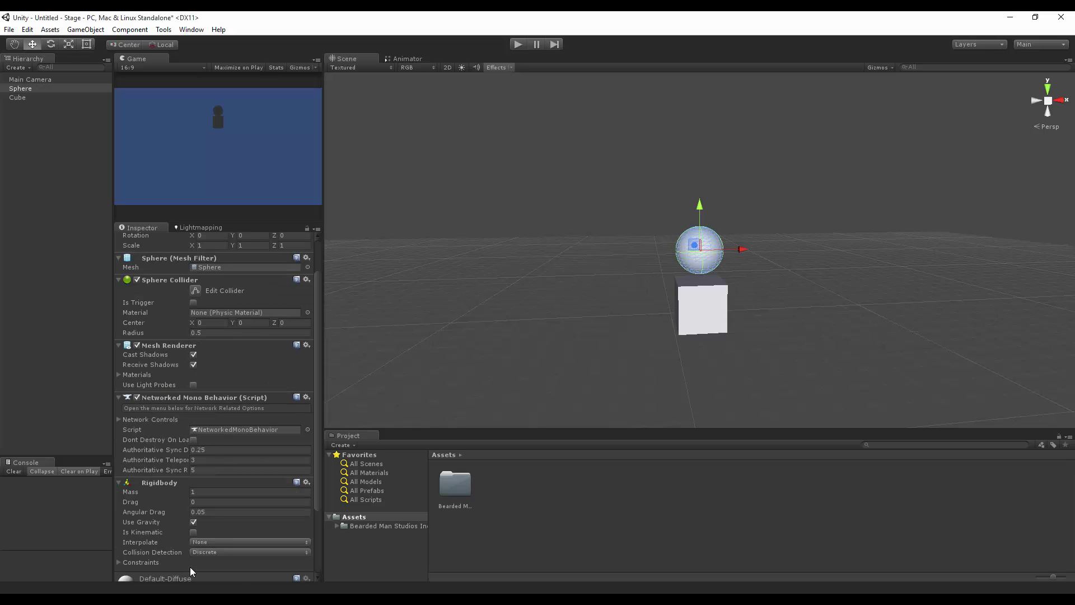
Save the scene as Test and open the ForgeQuickStartMenu scene.
left_click(621, 170)
key("ctrl+s")
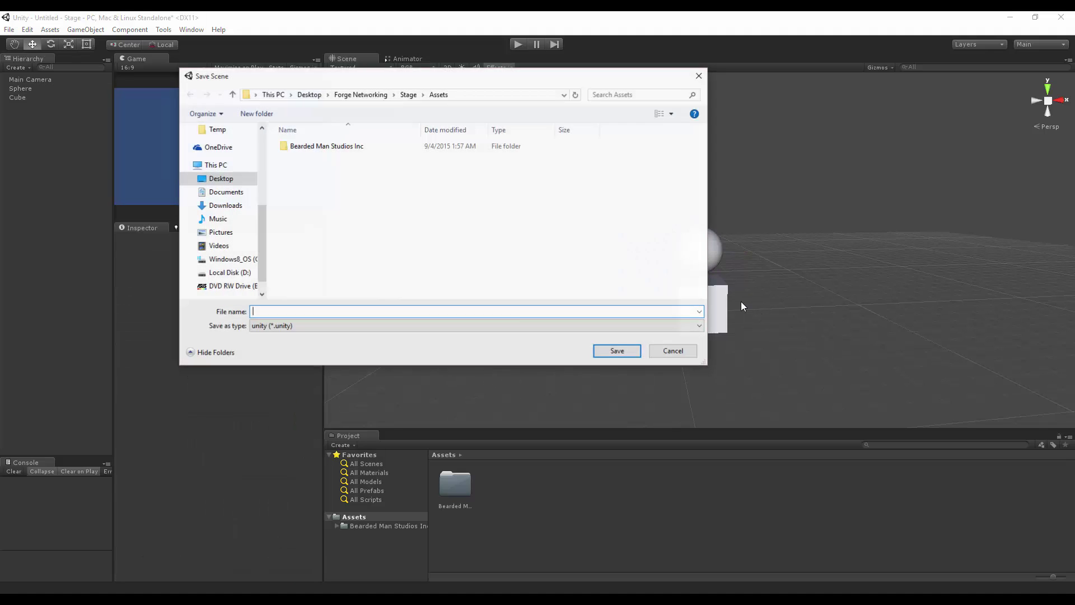
type("Test")
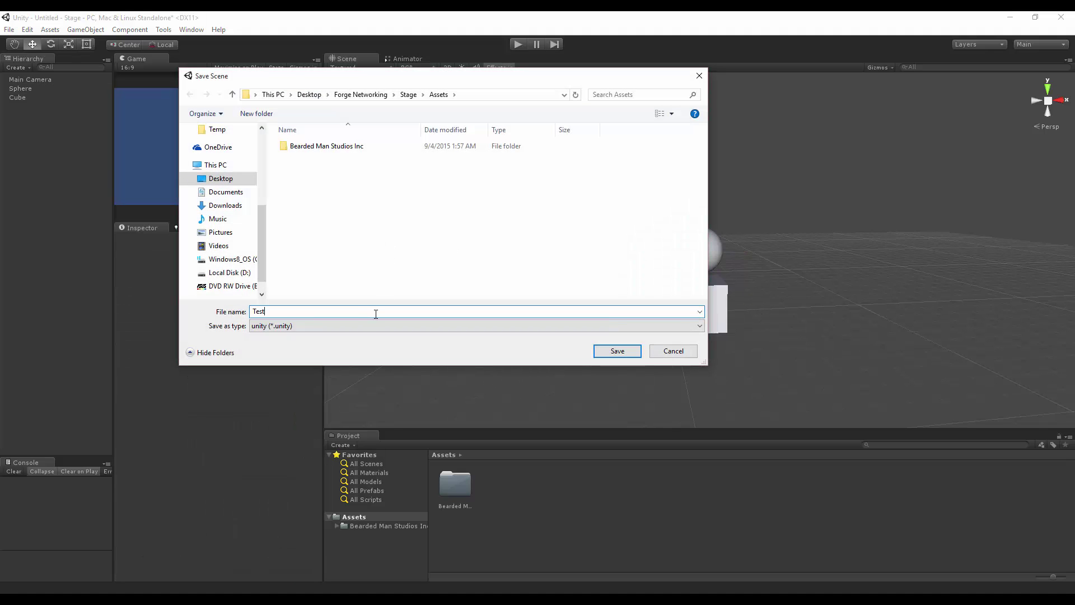
key("Return")
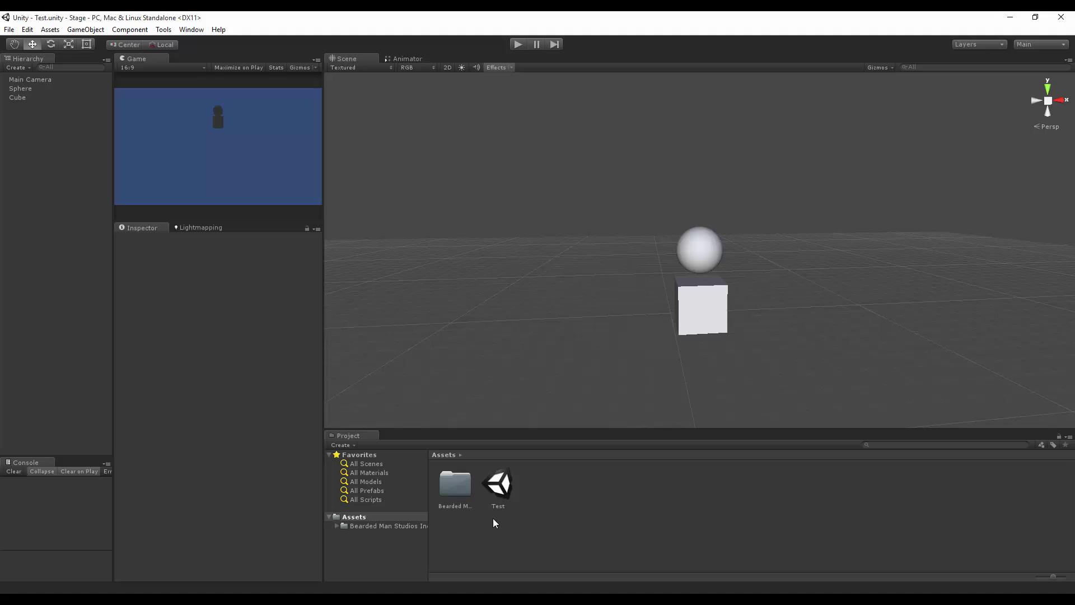
type("menu")
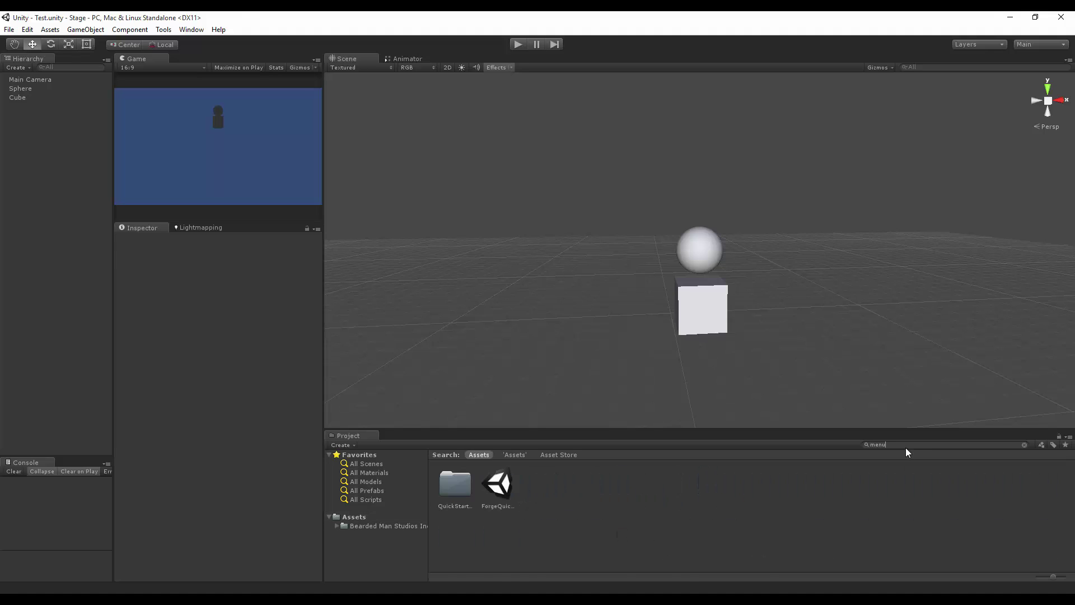
key("Return")
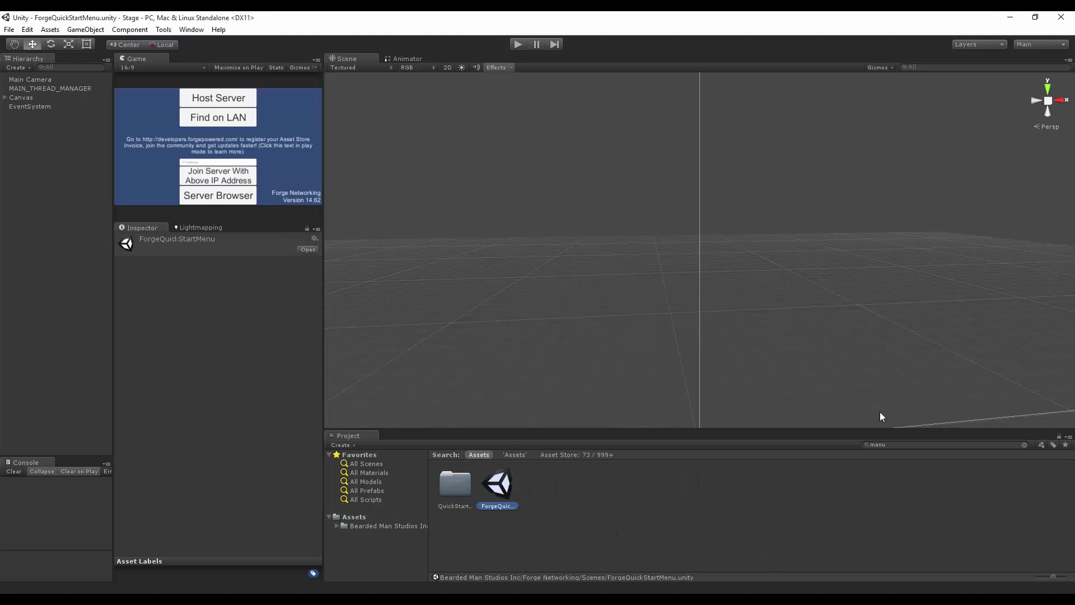
Add the ForgeQuickStartMenu and Test scenes to the Build Settings scene list.
key("ctrl+shift+b")
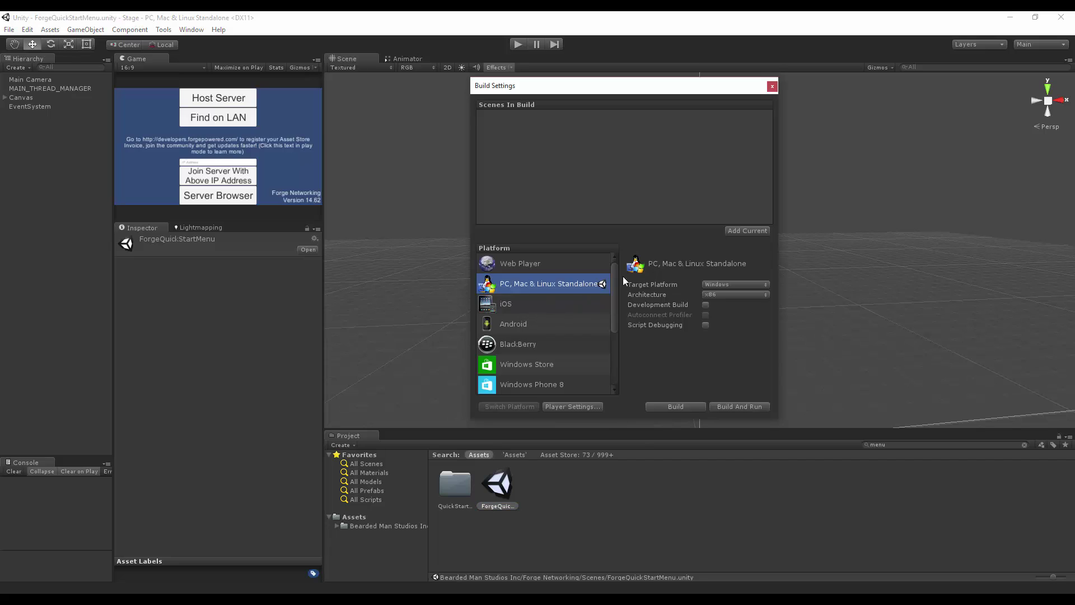
left_click(744, 232)
left_click(353, 516)
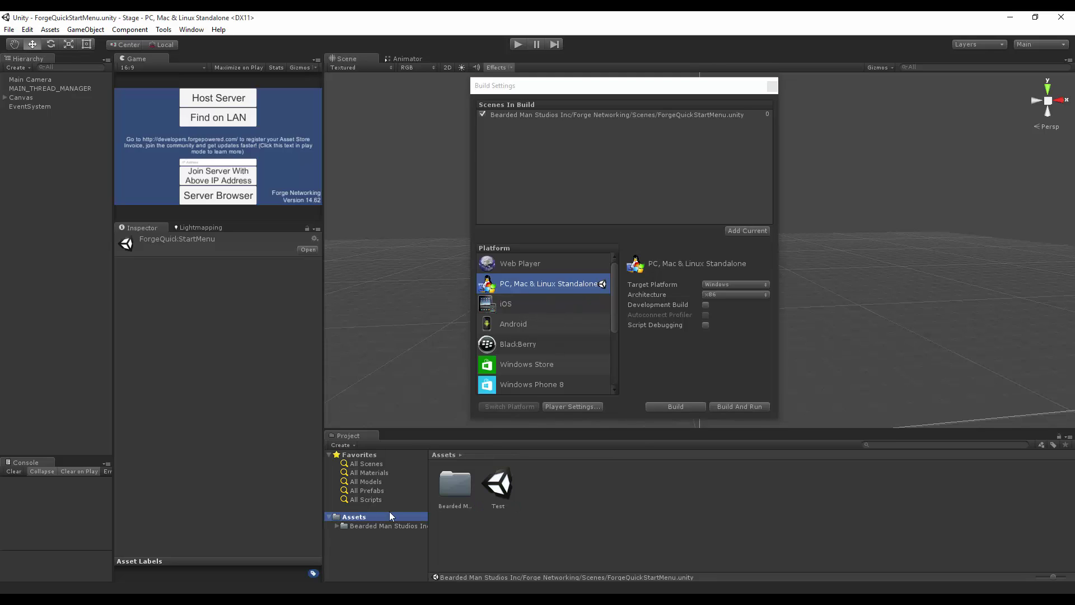
left_click(498, 485)
left_click_drag(498, 486, 644, 190)
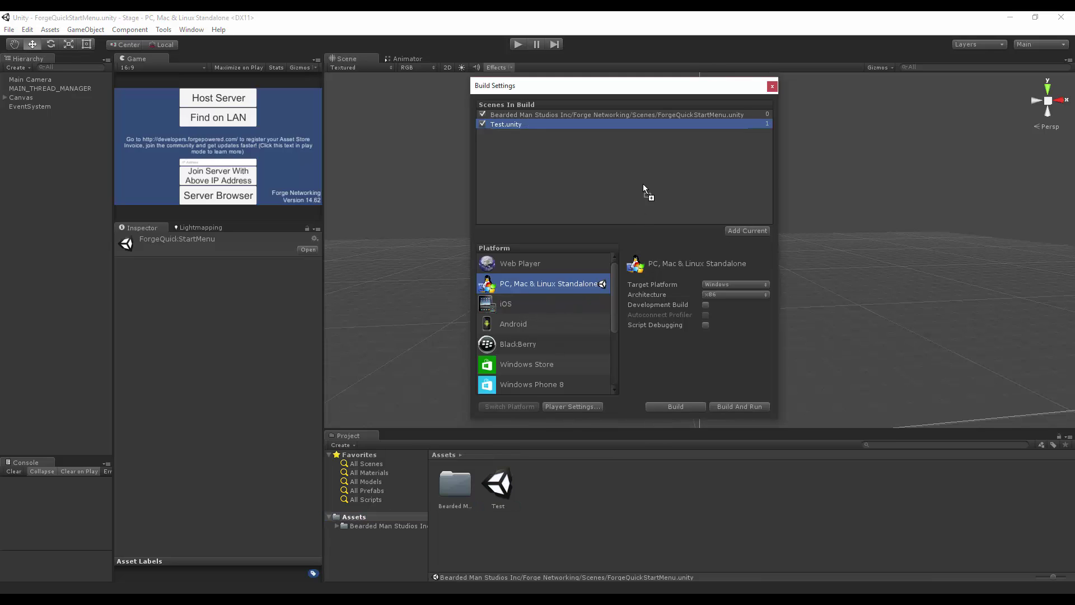
Set the Canvas Scene Name to Test and enable Run In Background in Player Settings.
left_click(30, 98)
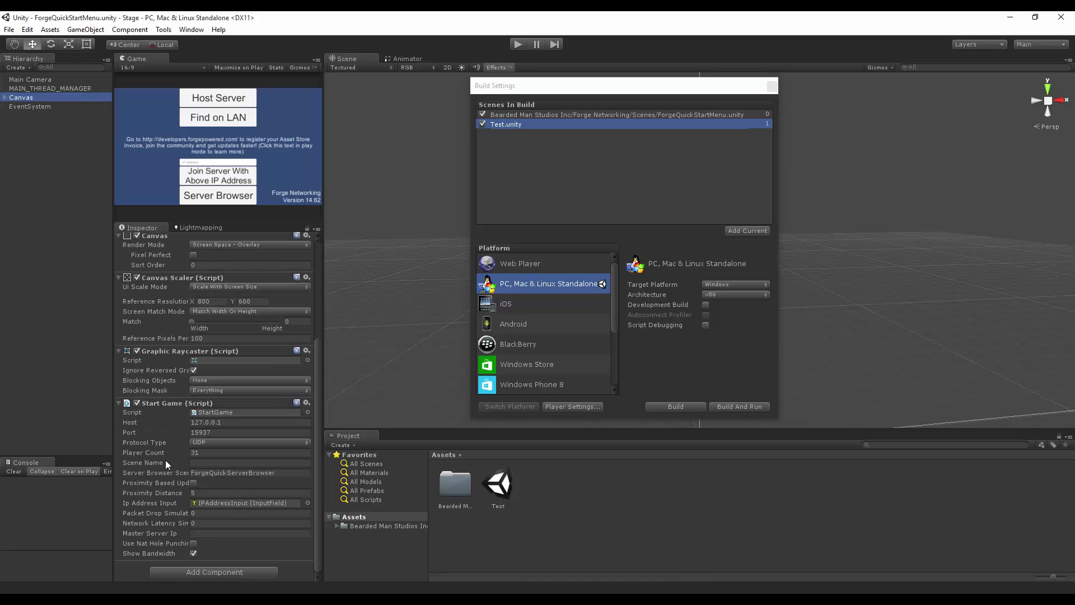
left_click(197, 463)
type("Test")
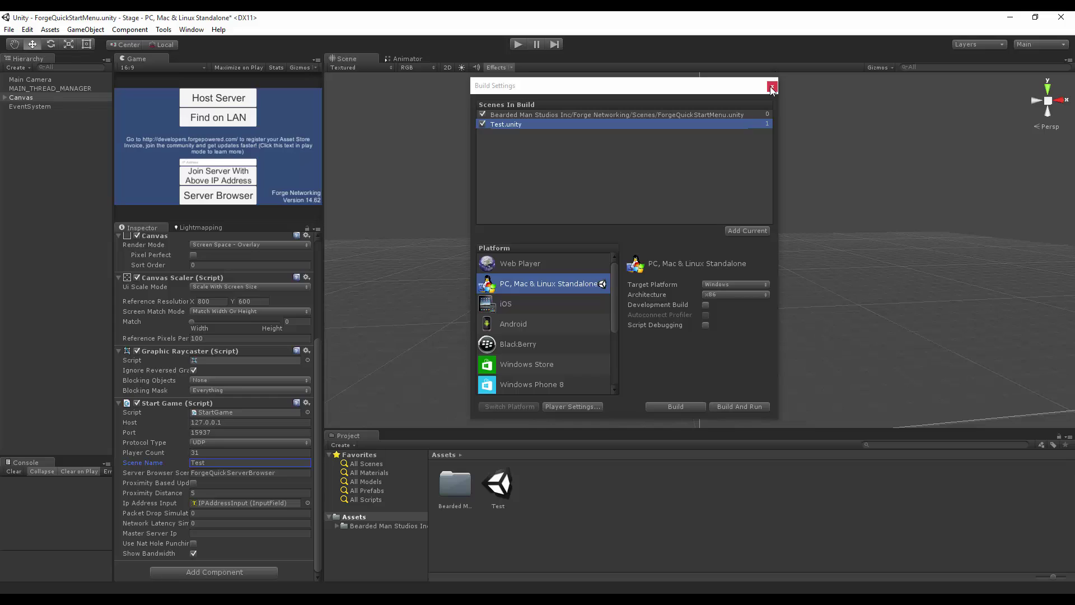
left_click(555, 405)
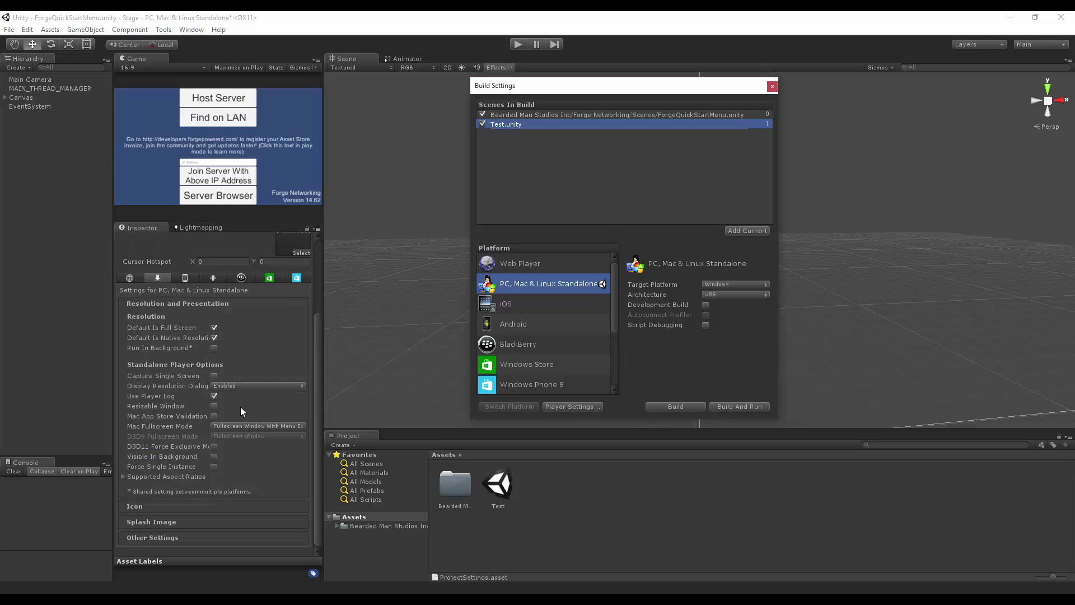
left_click(214, 349)
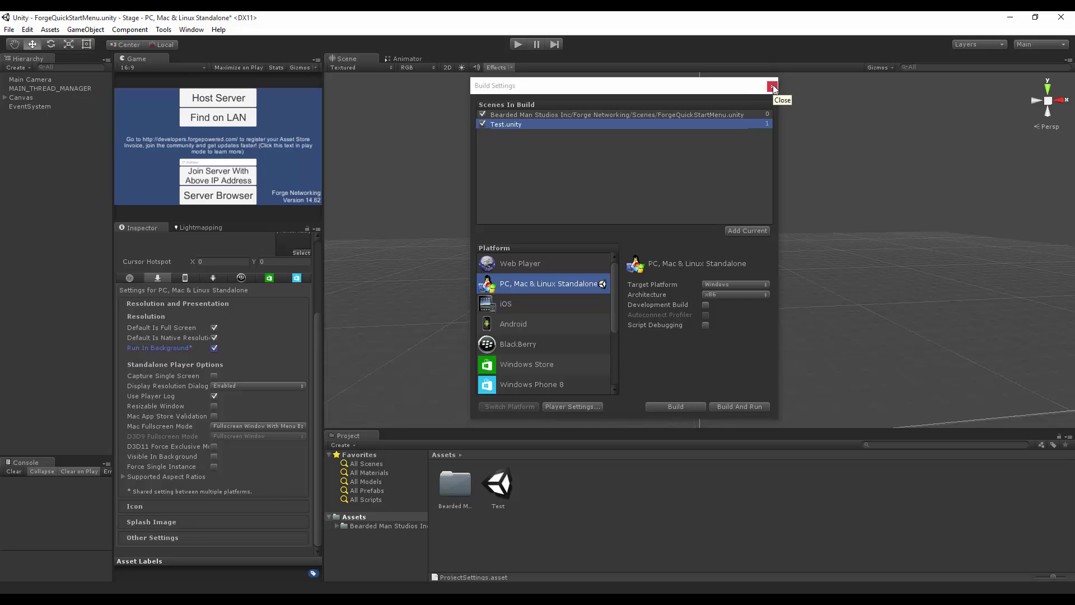
Build and run, launch and reposition the Stage window, then play the menu scene in the editor.
left_click(772, 88)
key("ctrl+b")
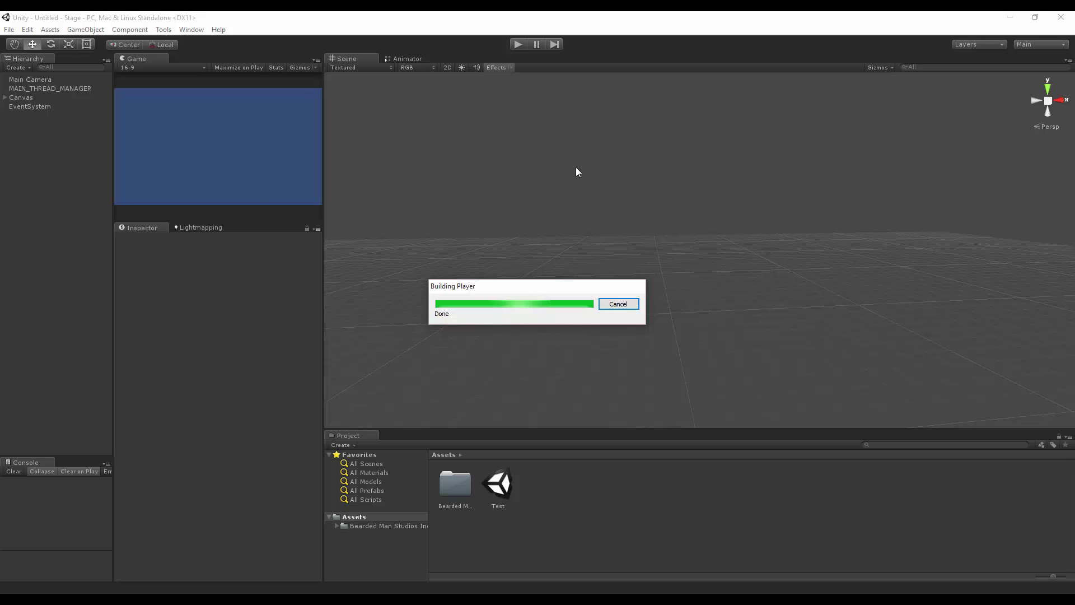
left_click(589, 420)
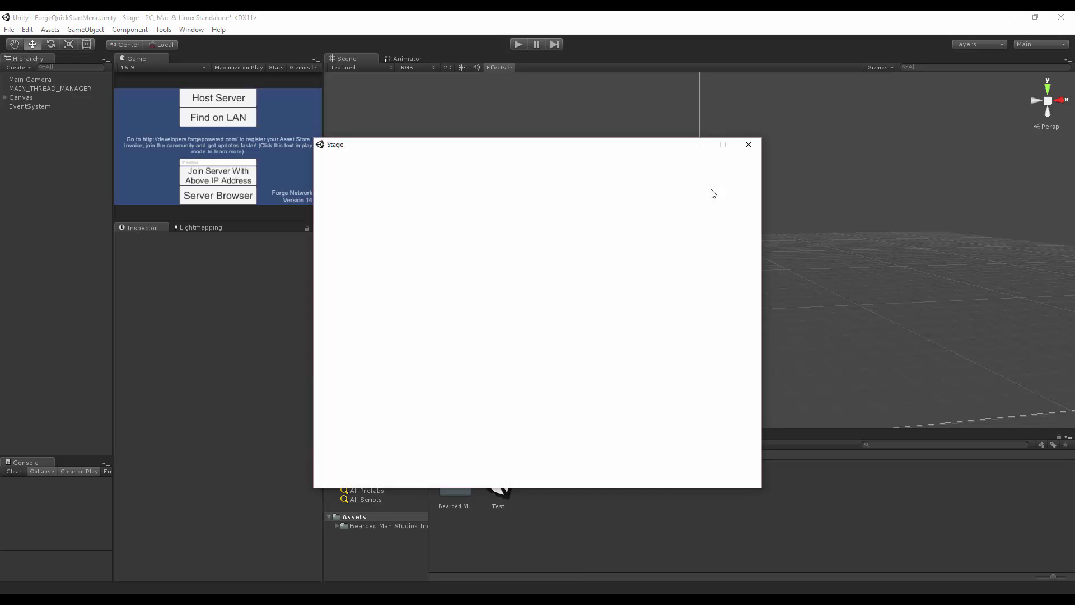
left_click_drag(571, 146, 687, 96)
left_click(516, 42)
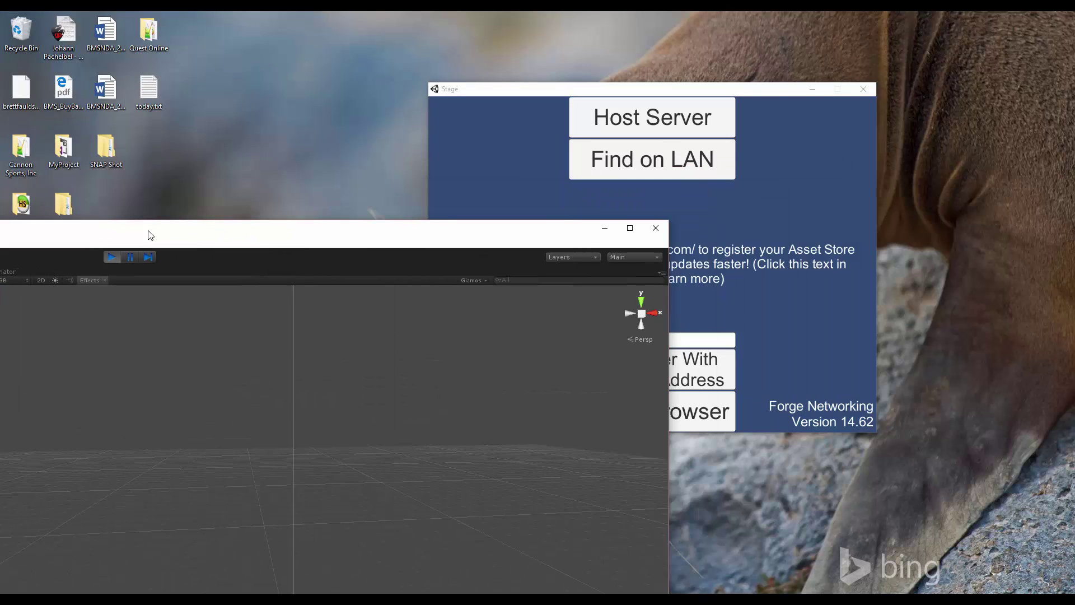
Tile editor left and Stage right, host in the editor, join from Stage, move the cube left.
left_click_drag(542, 32, 1, 218)
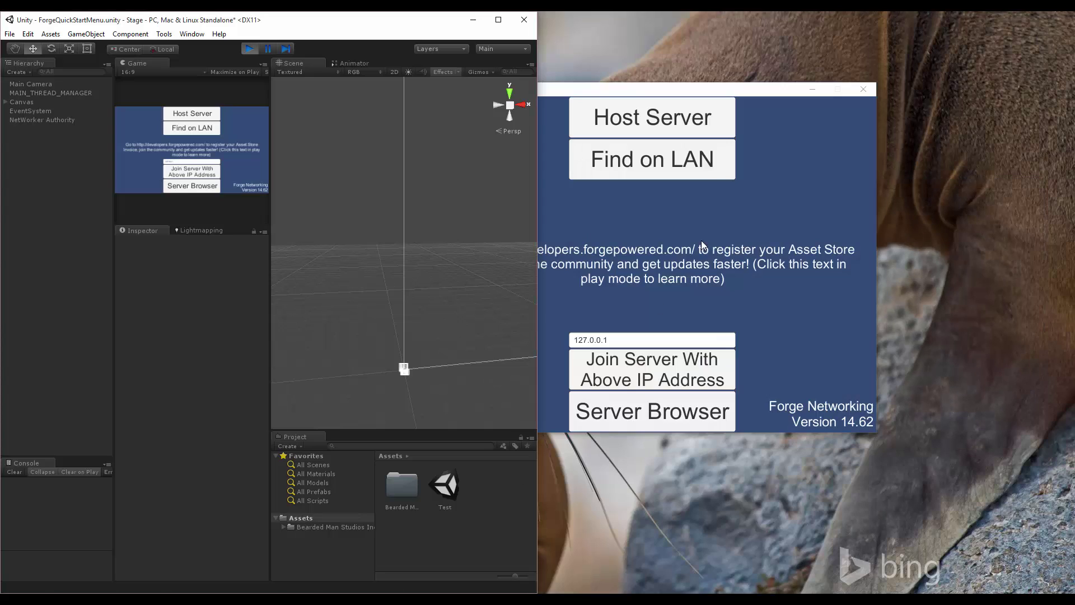
left_click_drag(724, 94, 842, 101)
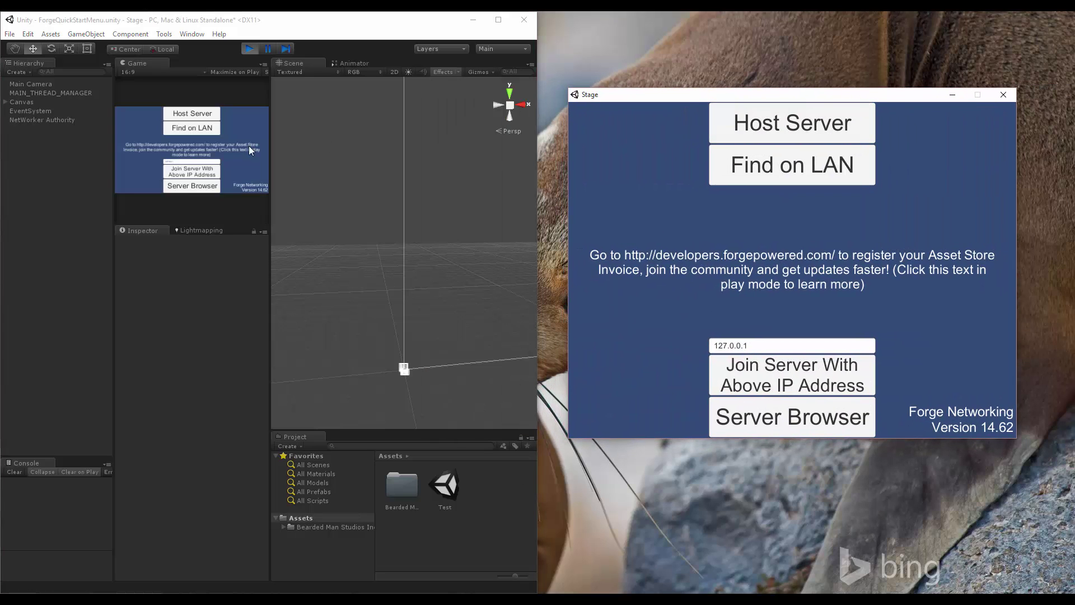
left_click(193, 116)
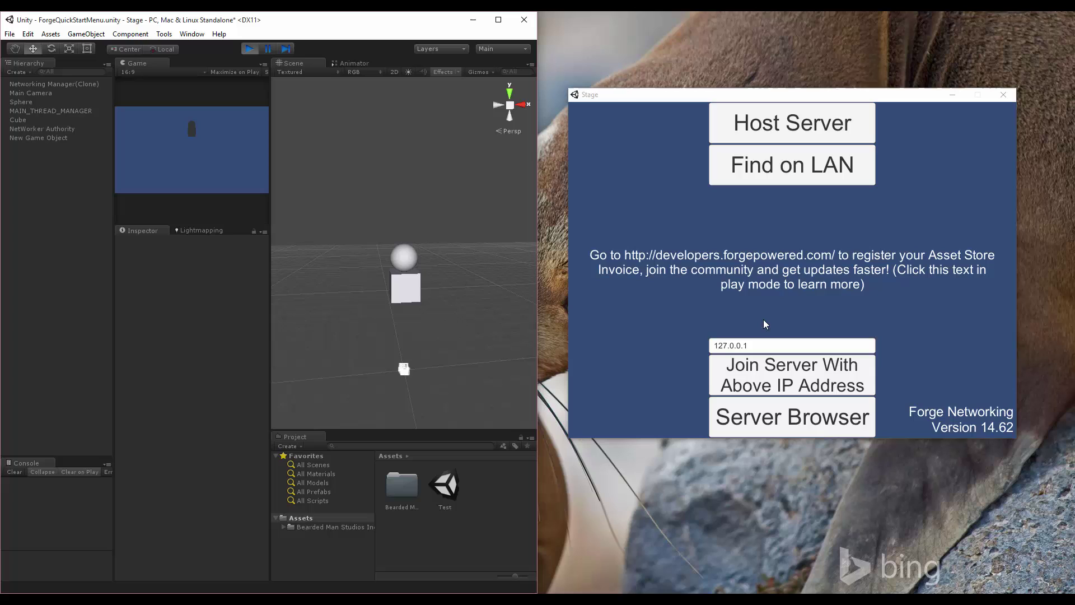
left_click(783, 387)
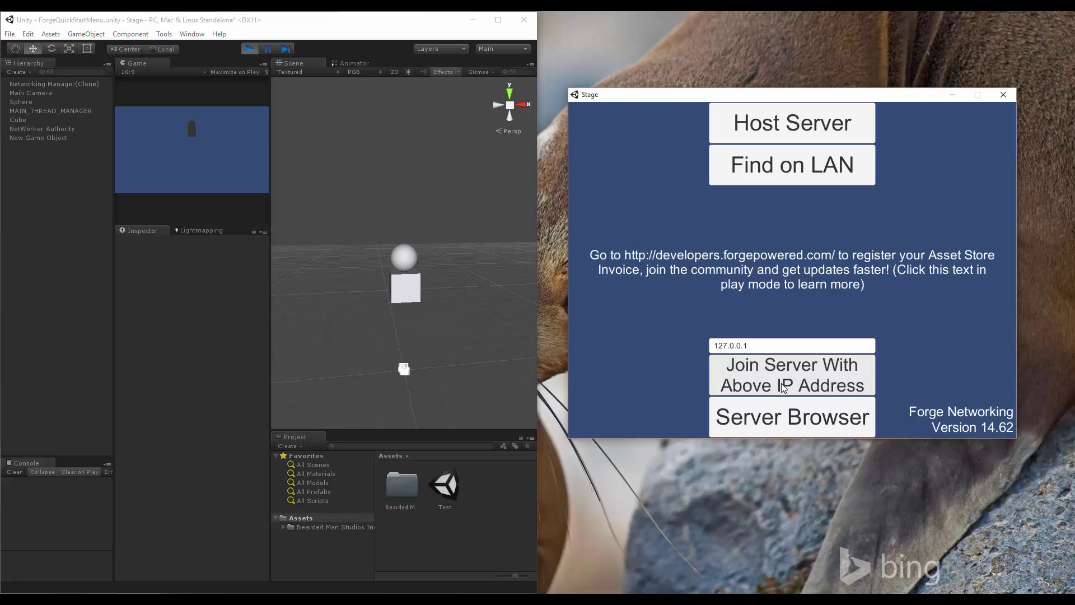
left_click(411, 290)
left_click_drag(443, 286, 354, 286)
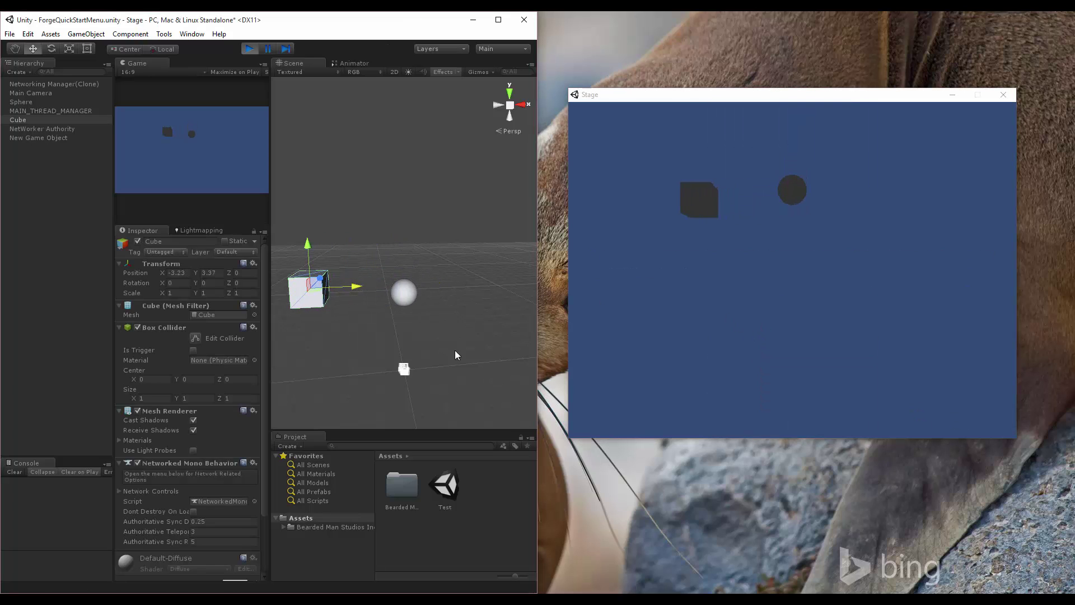